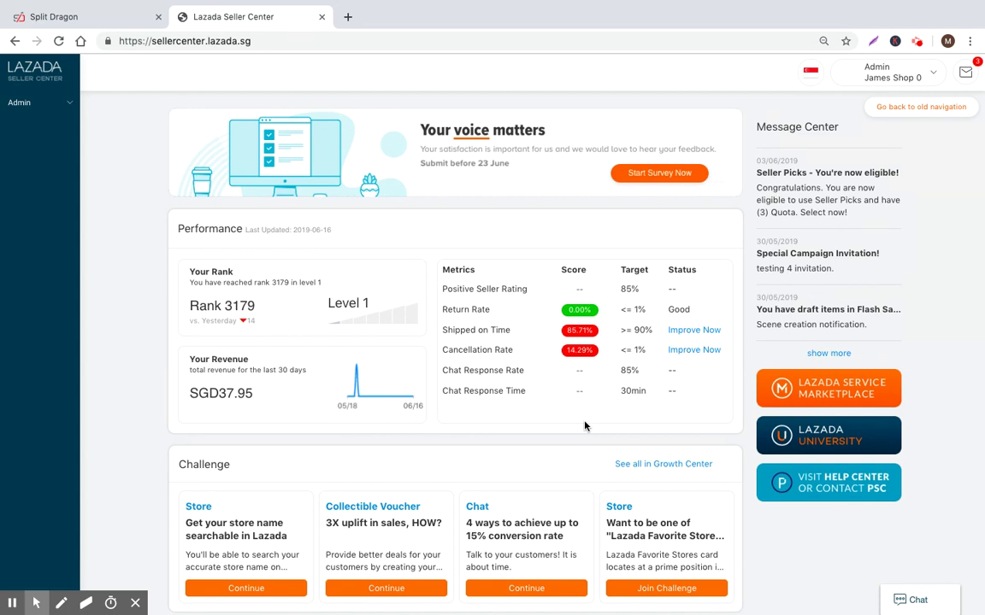
Go to the Flexi Combo promotions and open the form for creating a new promotion.
left_click(38, 69)
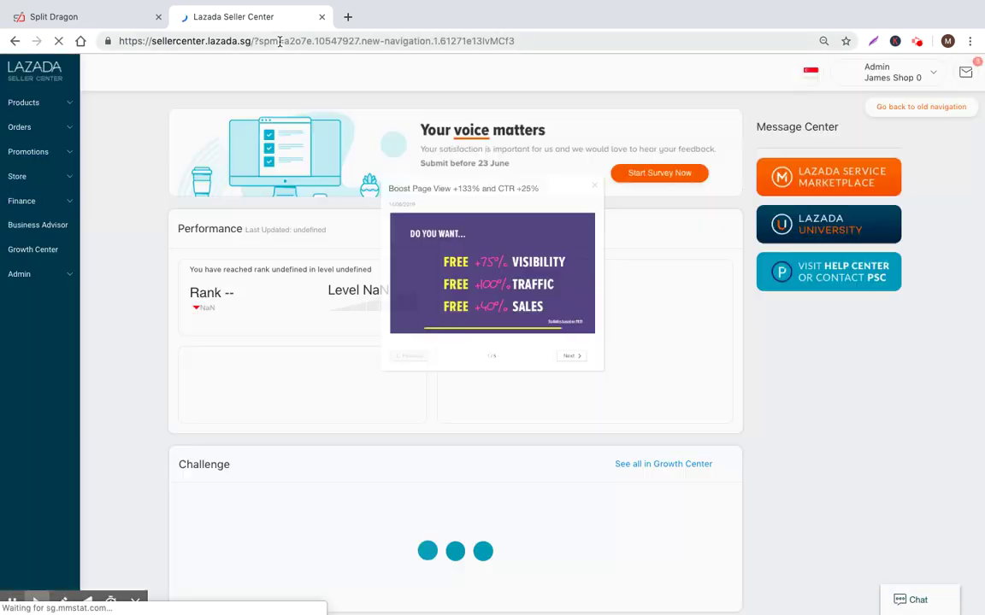
left_click(662, 130)
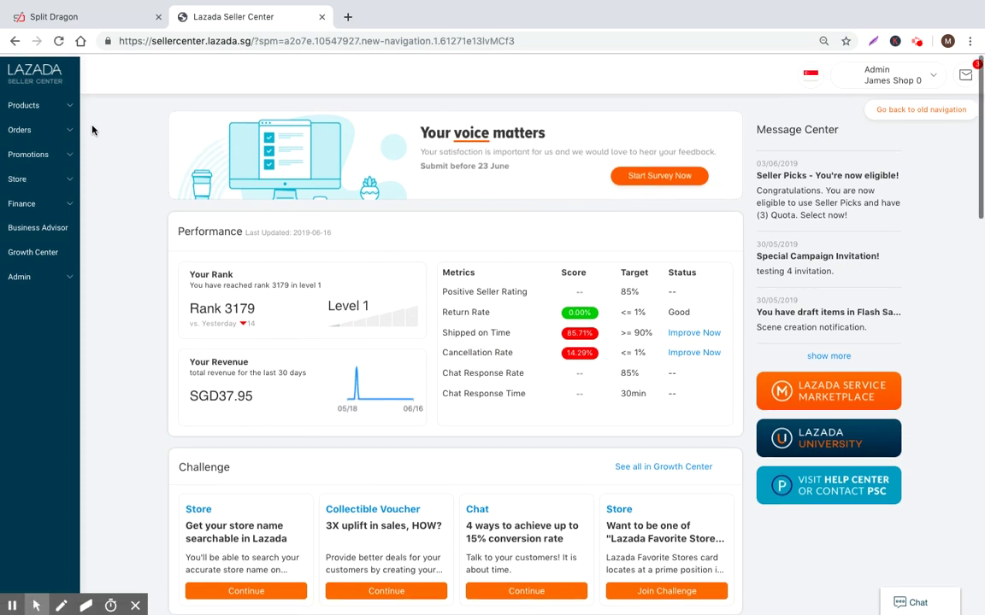
left_click(61, 155)
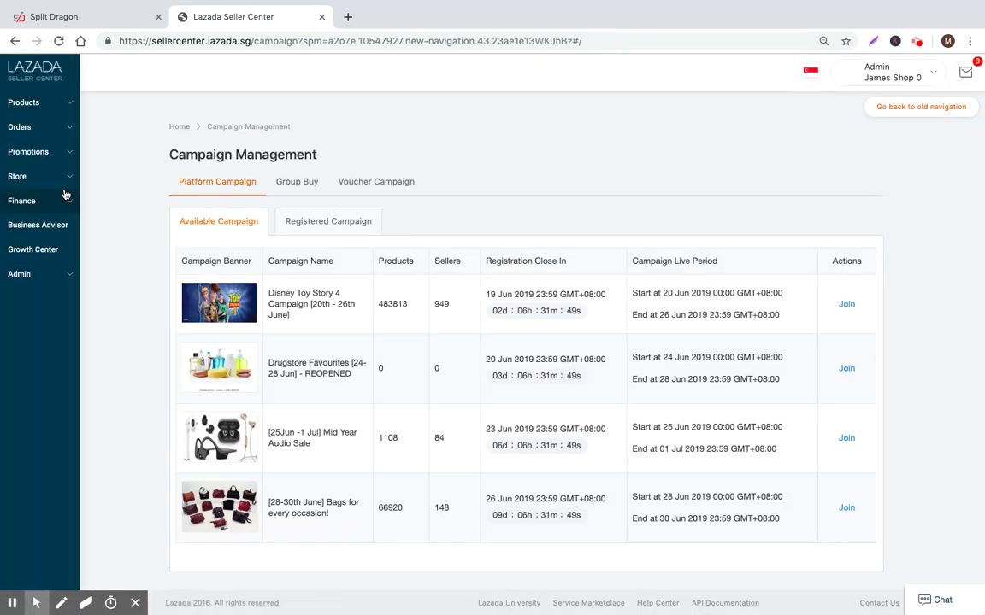
left_click(41, 153)
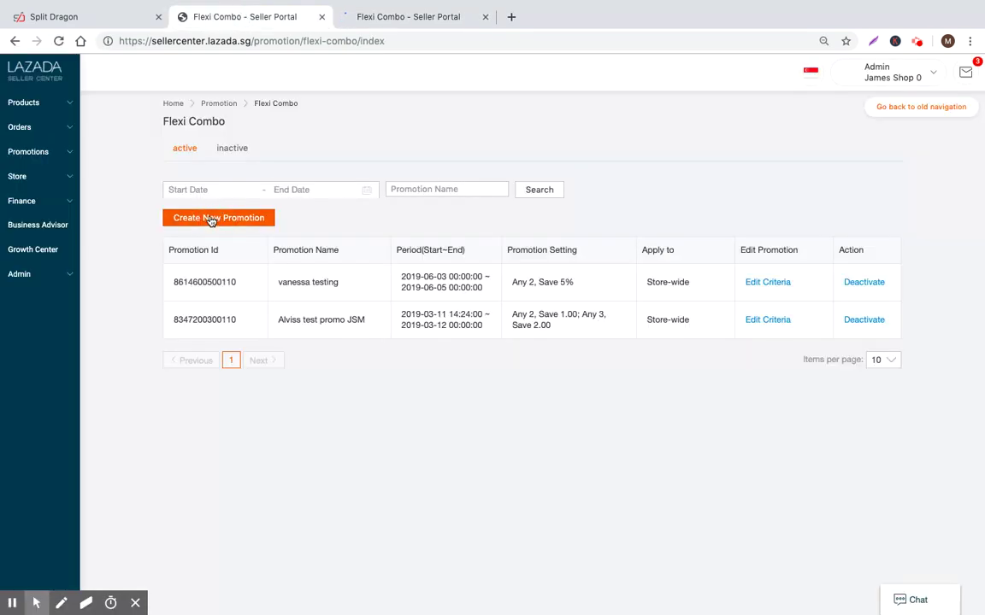
left_click(409, 15)
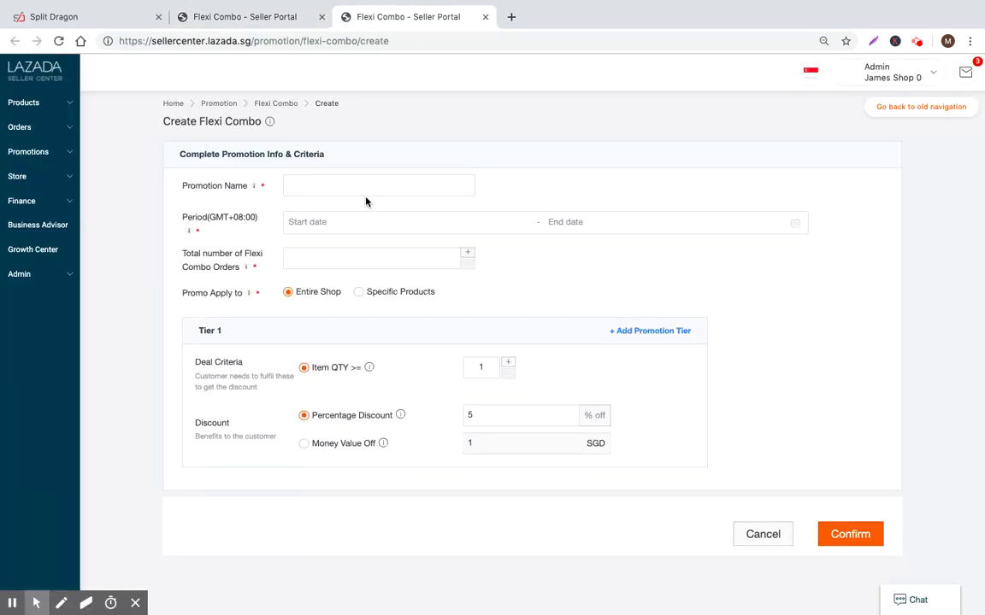
Name the promotion with the seller's first name in possessive form followed by "June 20-30 Promotion".
mouse_move(253, 189)
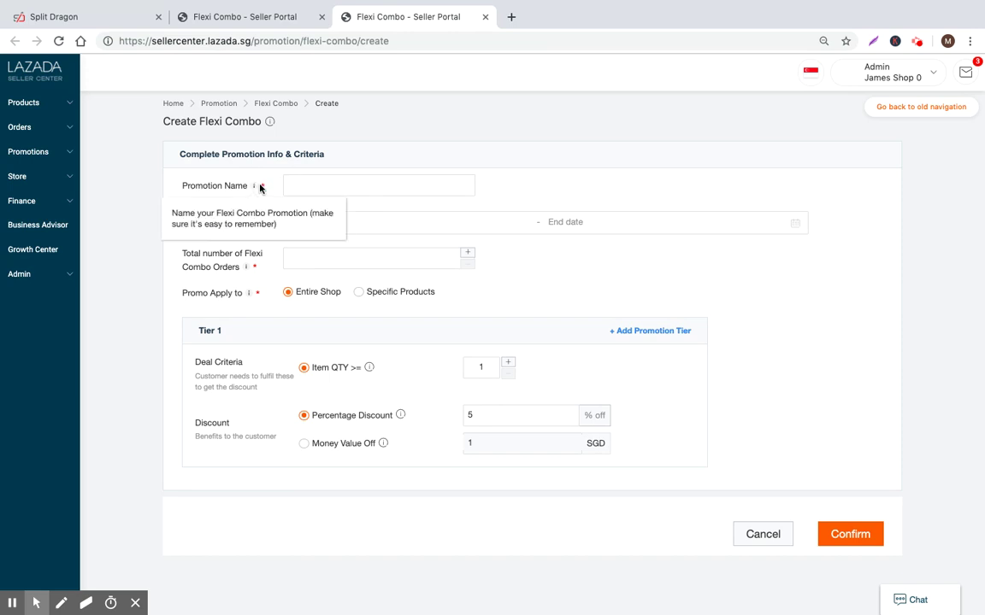
left_click(382, 187)
type("Matt's")
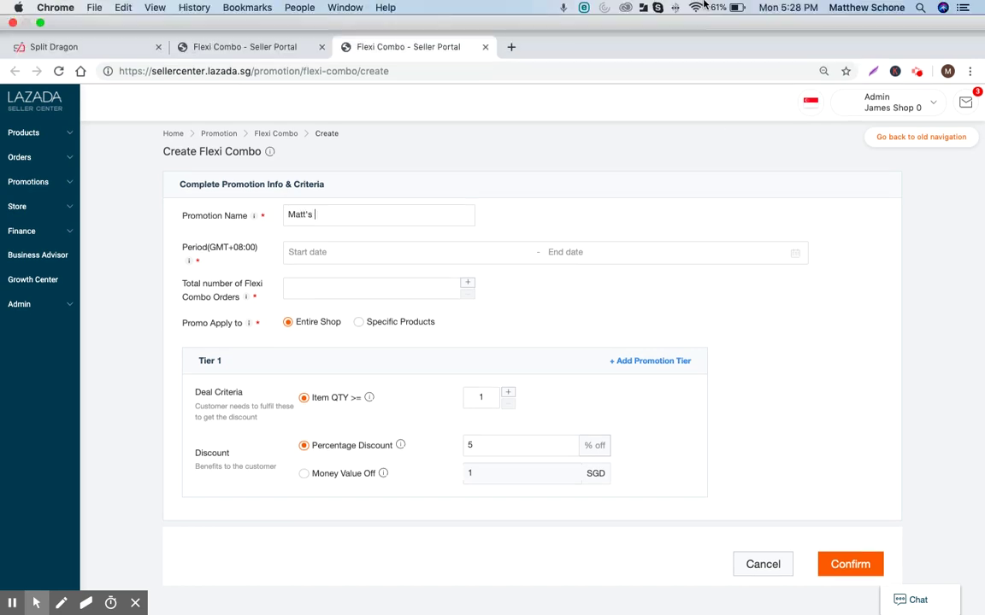
left_click(788, 7)
left_click(382, 192)
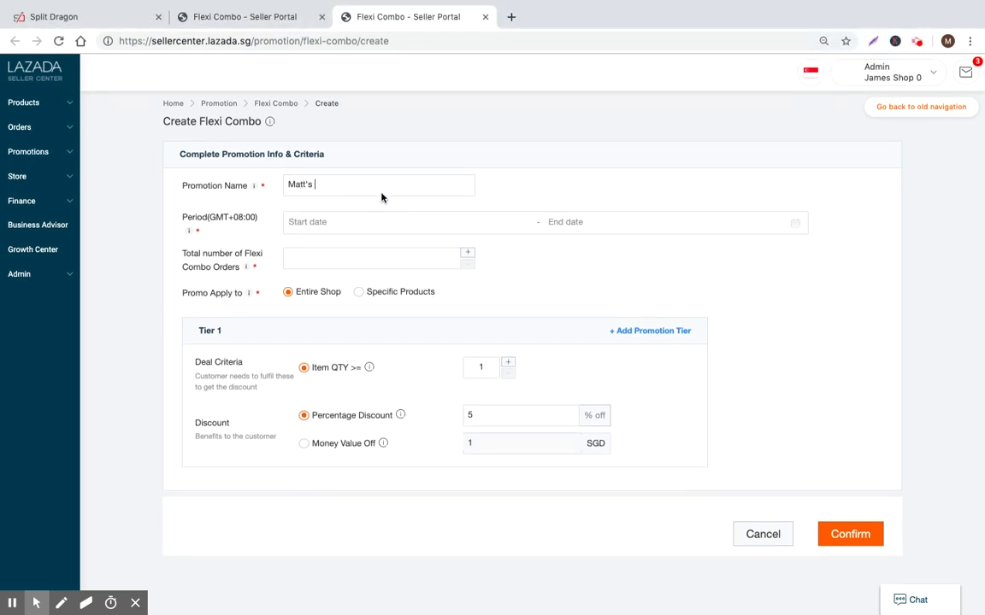
type("June ")
type("20th Promo")
type("tion")
left_click(363, 184)
key("shift+Left")
key("shift+Left")
type("-30")
left_click(316, 222)
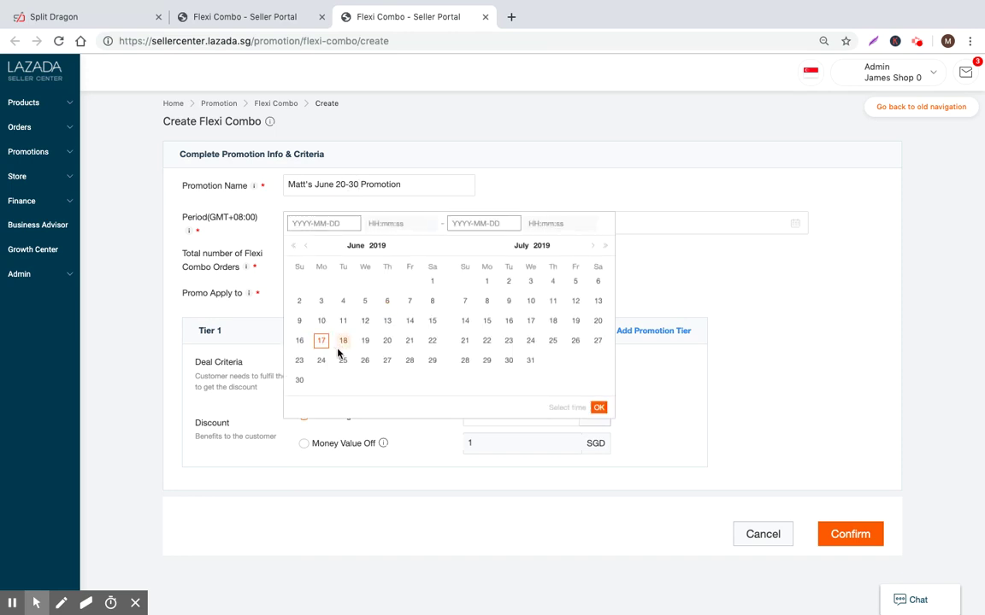
left_click(388, 340)
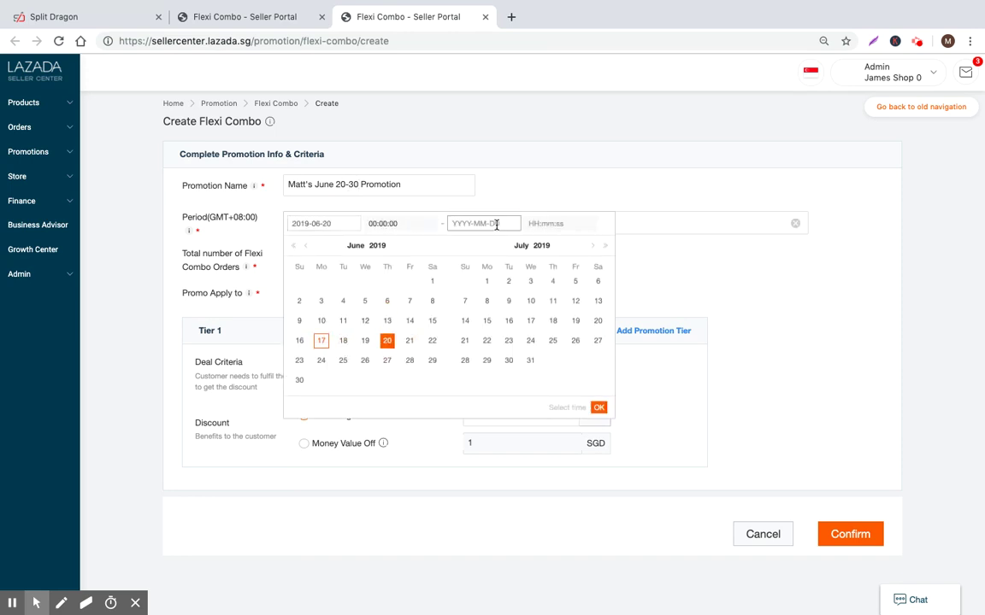
left_click(299, 380)
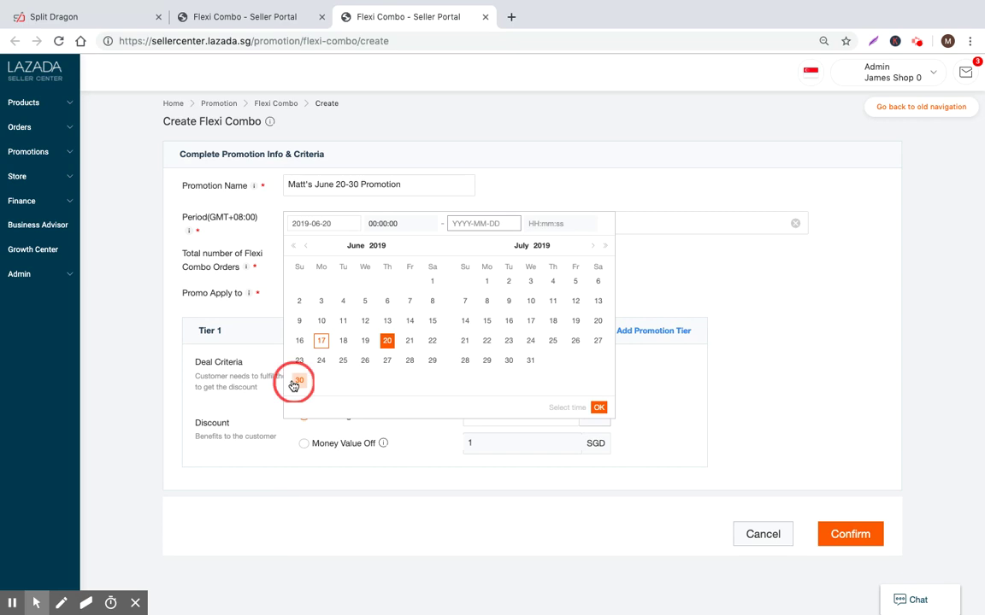
left_click(803, 261)
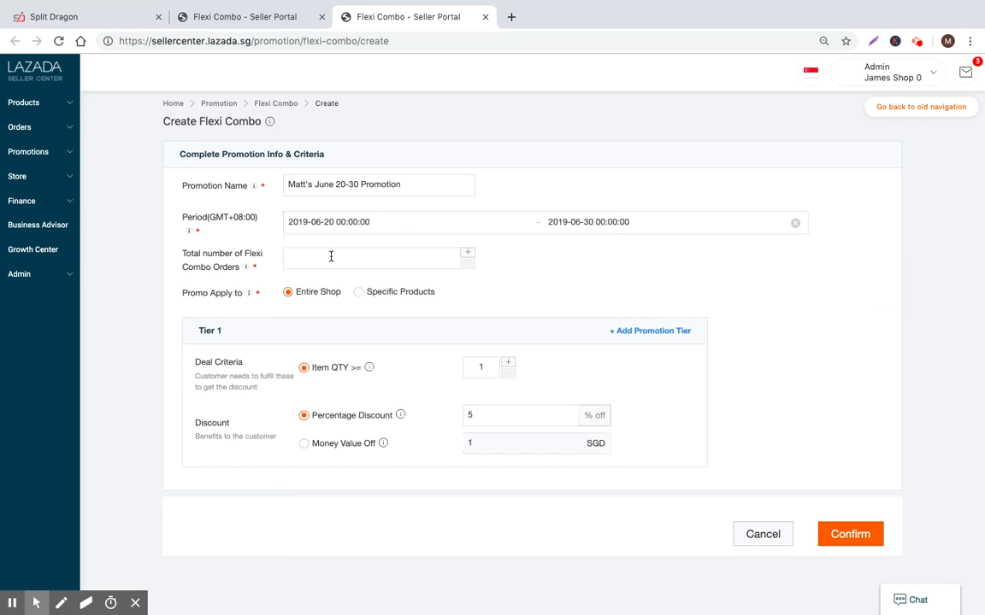
Set the total number of Flexi Combo orders to 25 and apply the promotion to specific products.
mouse_move(252, 268)
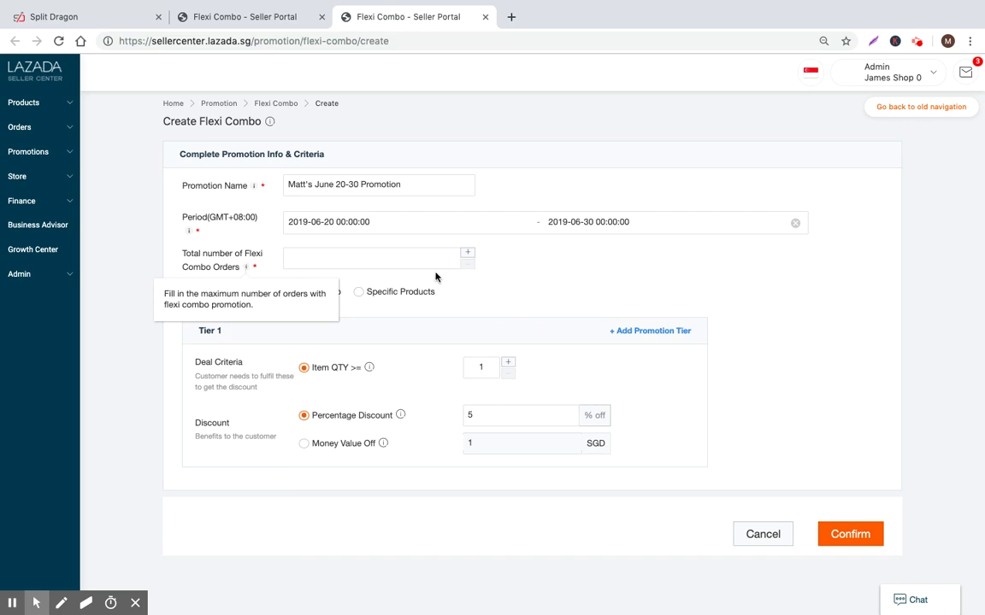
left_click(477, 258)
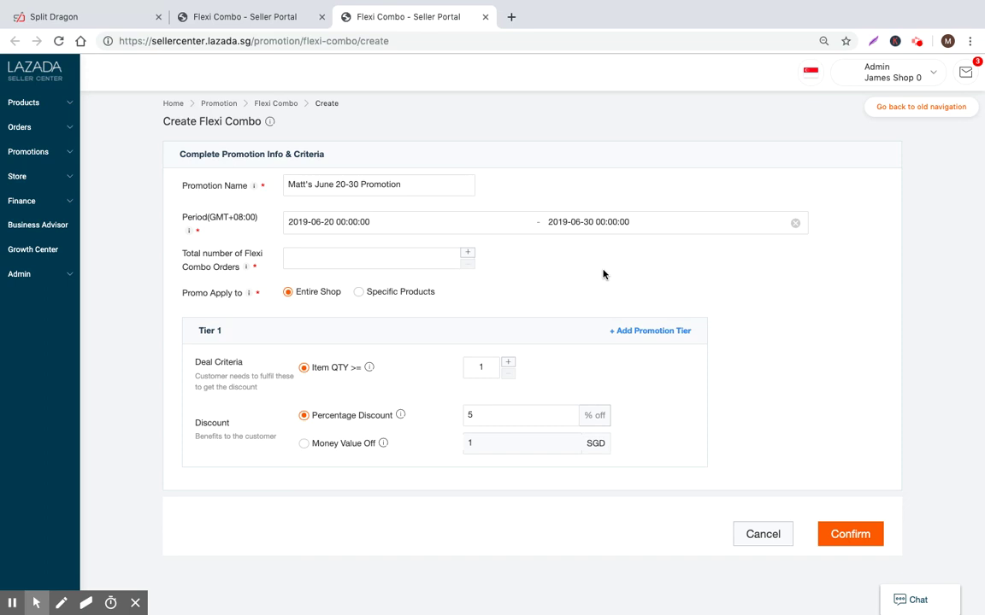
left_click(406, 254)
scroll(393, 294, "down", 1)
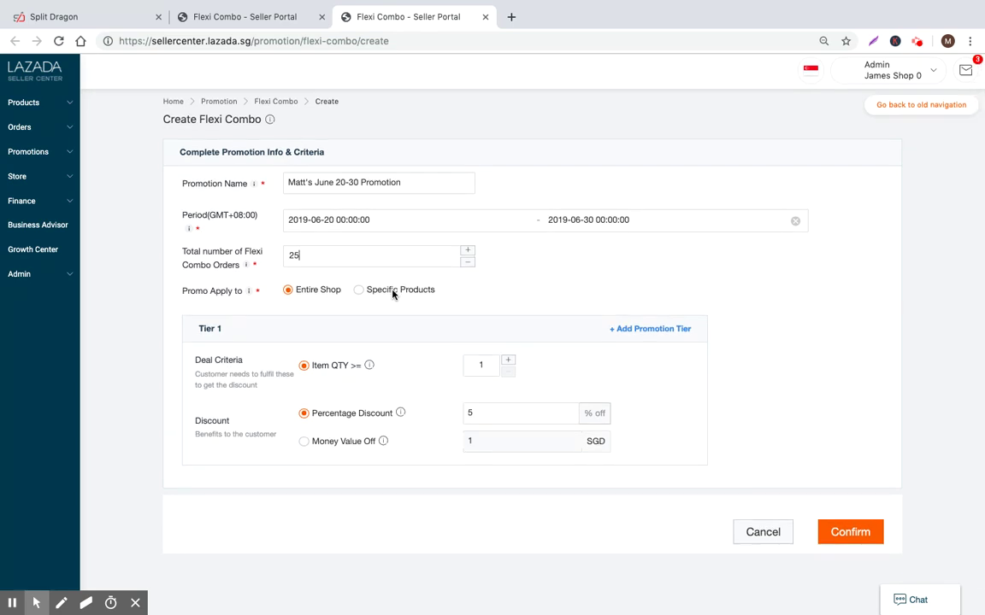
left_click(359, 291)
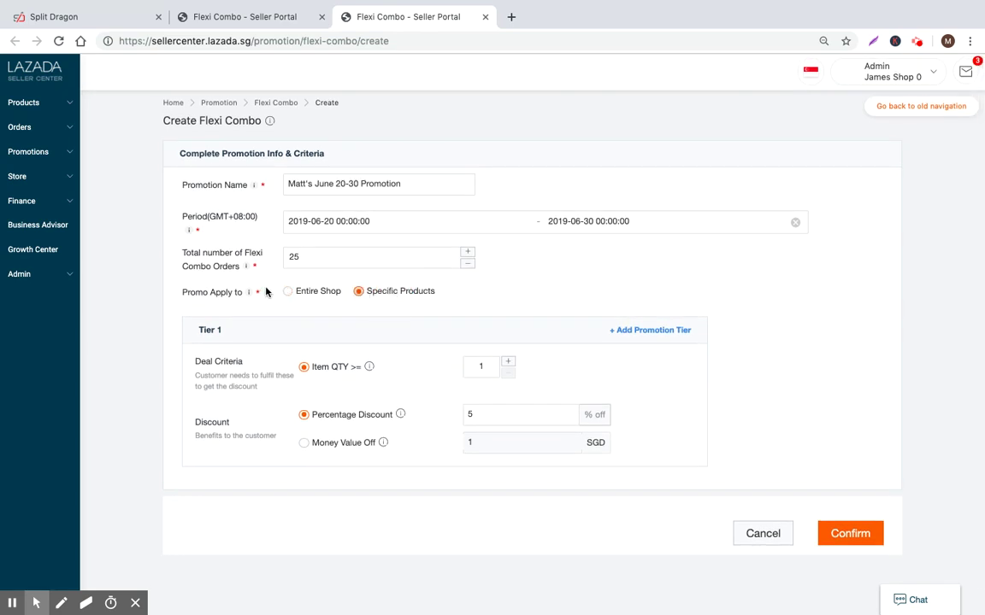
Set Tier 1 to require an item quantity of at least 3 and give a 10% discount.
scroll(459, 295, "down", 1)
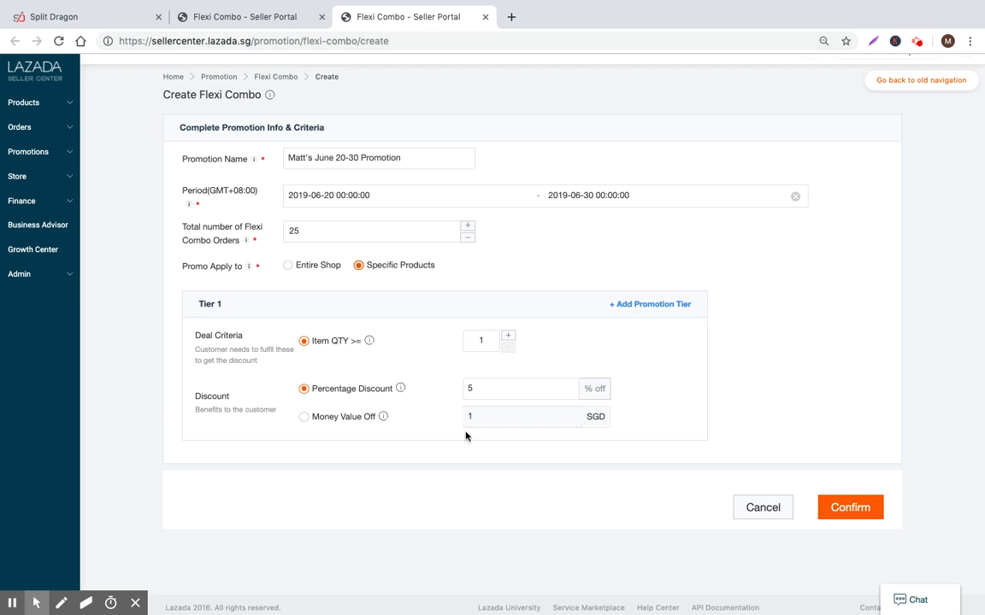
double_click(483, 341)
left_click_drag(492, 338, 448, 341)
type("1")
key("Delete")
left_click(448, 340)
key("BackSpace")
type("2")
left_click(507, 335)
double_click(468, 388)
type("10")
Add a second promotion tier giving 15% off for at least 5 items, and confirm the promotion.
left_click(652, 305)
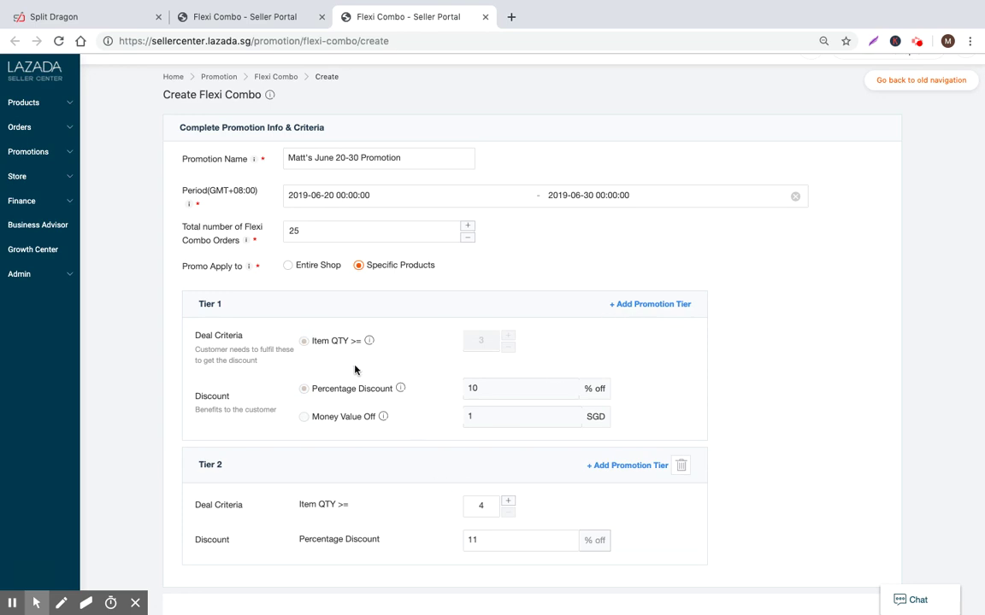
left_click(507, 501)
double_click(488, 540)
scroll(617, 513, "down", 2)
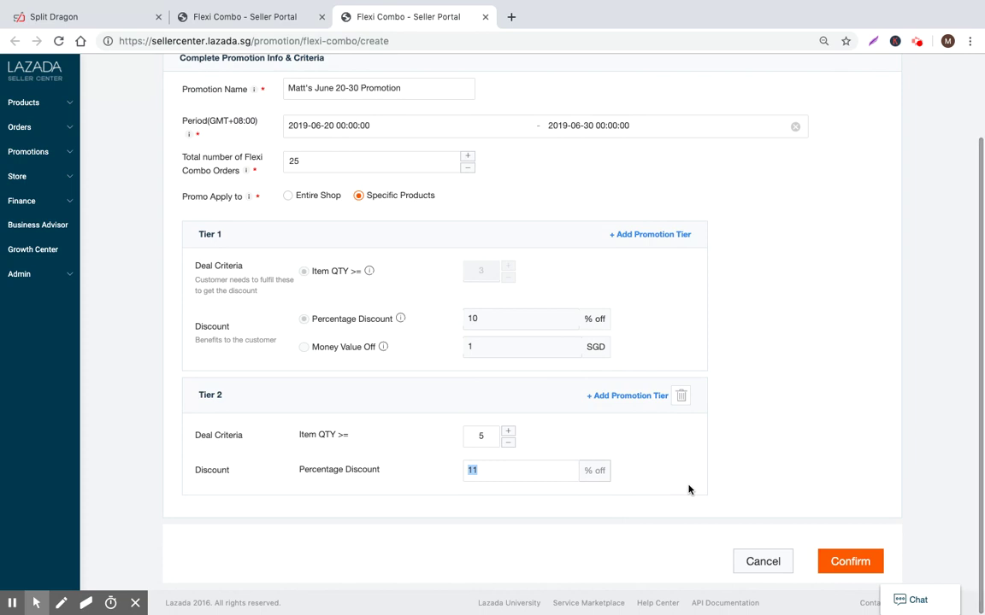
type("15")
scroll(649, 457, "up", 1)
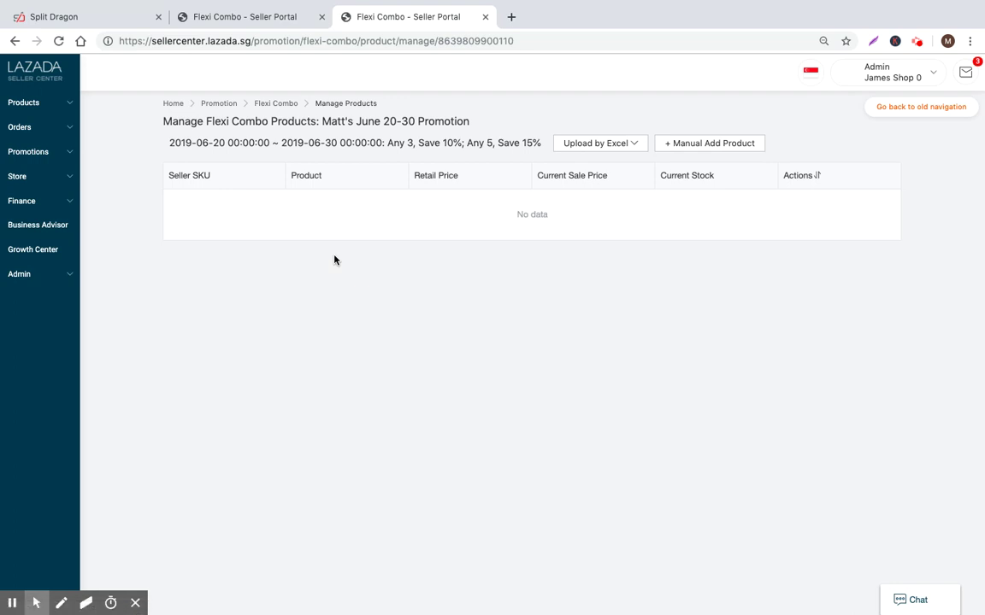
Manually add the product with seller SKU AFMLWL 24"_Black to the promotion.
left_click(675, 142)
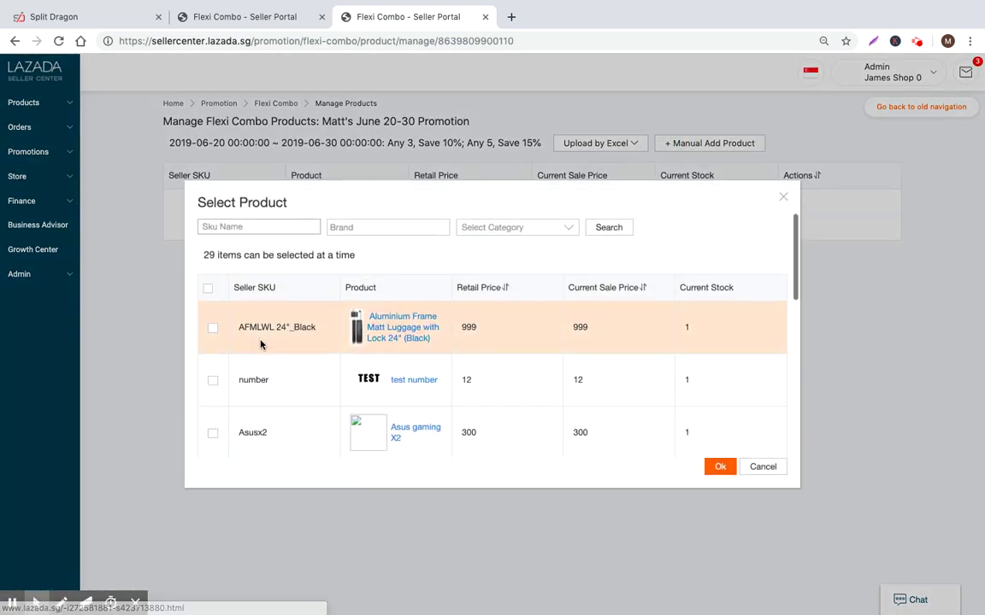
scroll(248, 324, "down", 1)
left_click(212, 294)
left_click(718, 467)
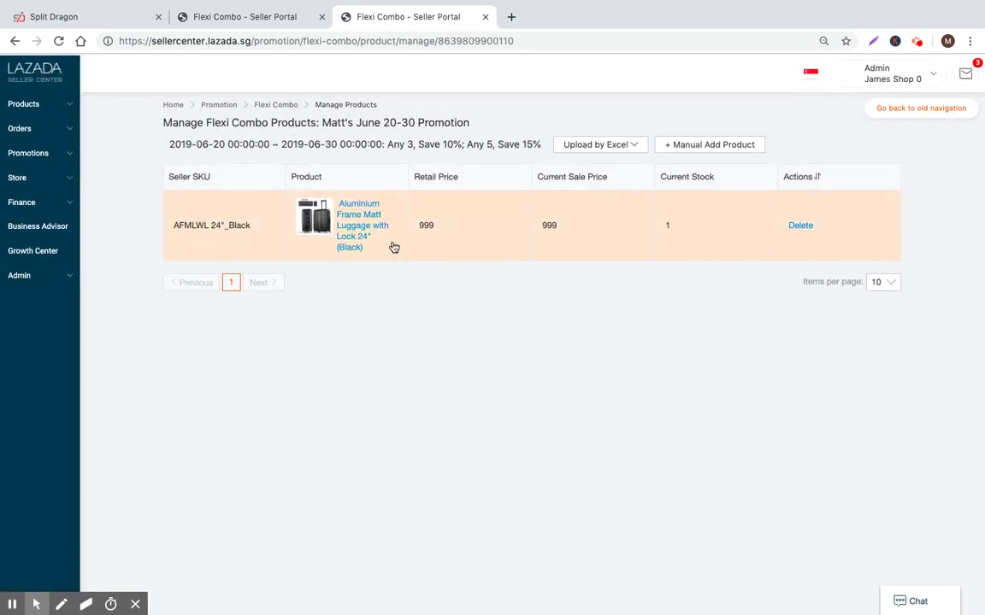
Try to delete the black 24" luggage from the promotion's products and return to the Flexi Combo list.
left_click(450, 226)
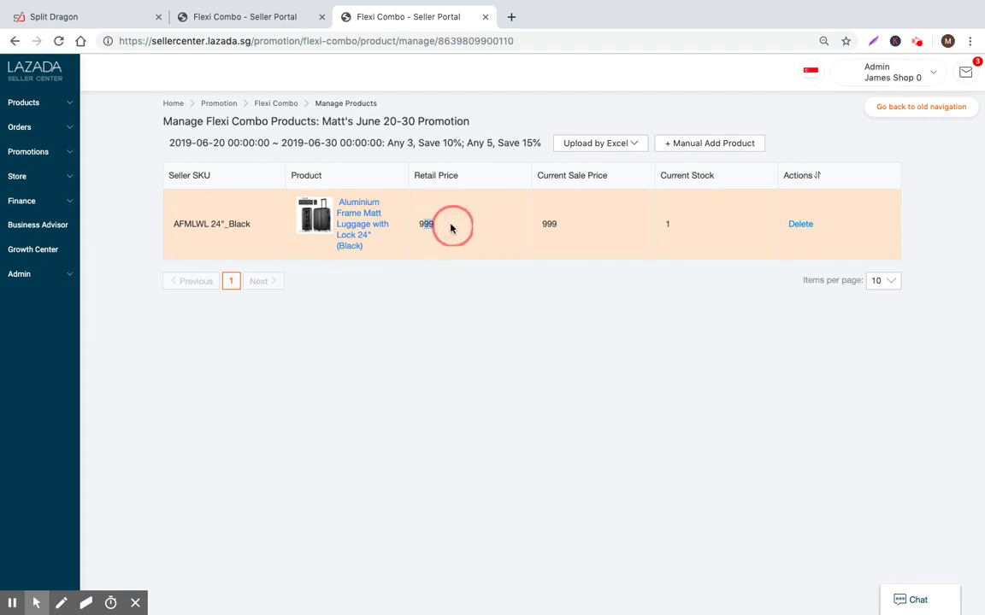
left_click(456, 225)
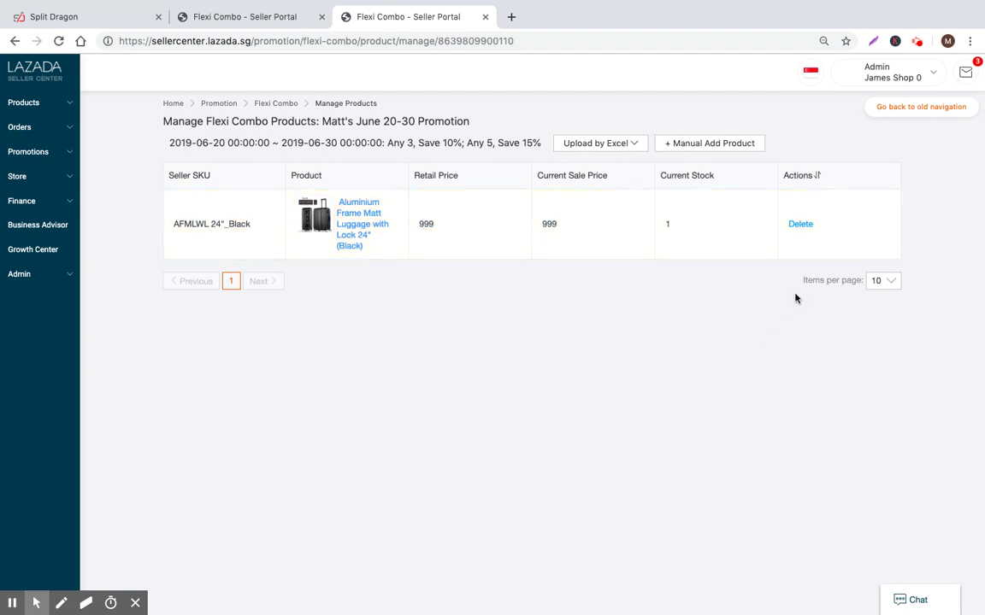
left_click(800, 224)
left_click(531, 359)
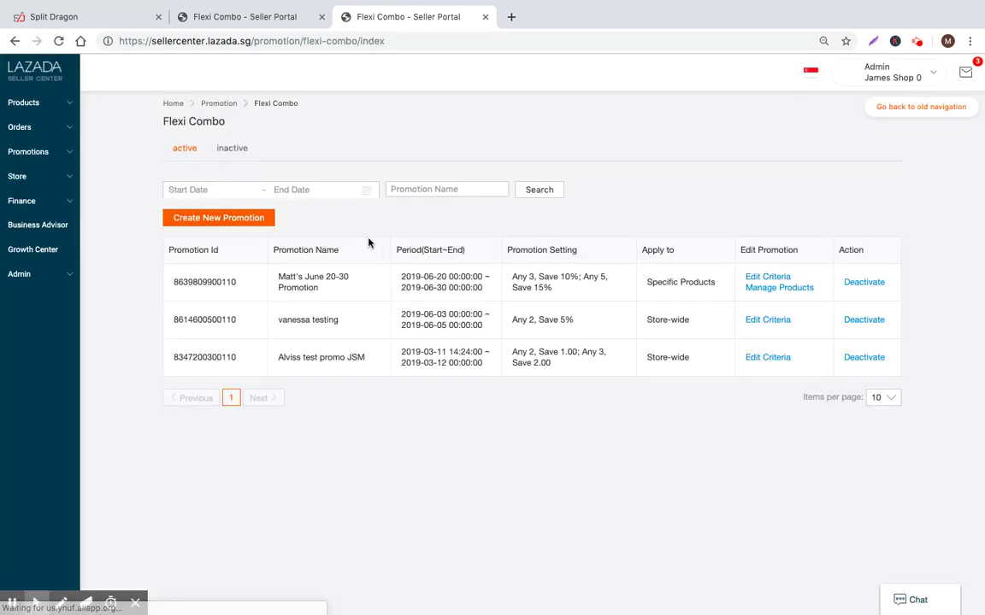
Try to deactivate the June 20-30 promotion in the list of active Flexi Combos.
left_click(871, 286)
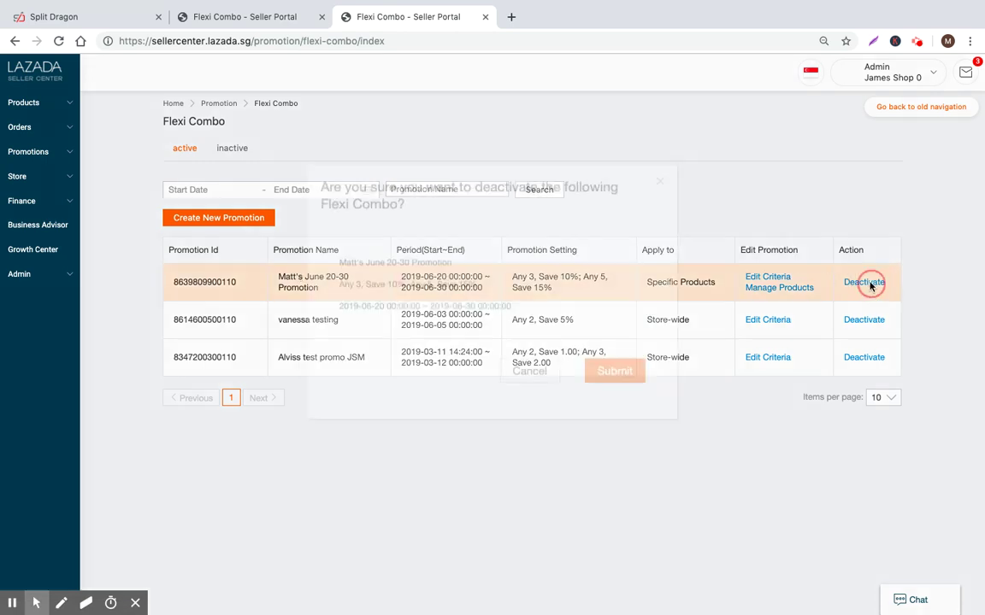
left_click(623, 403)
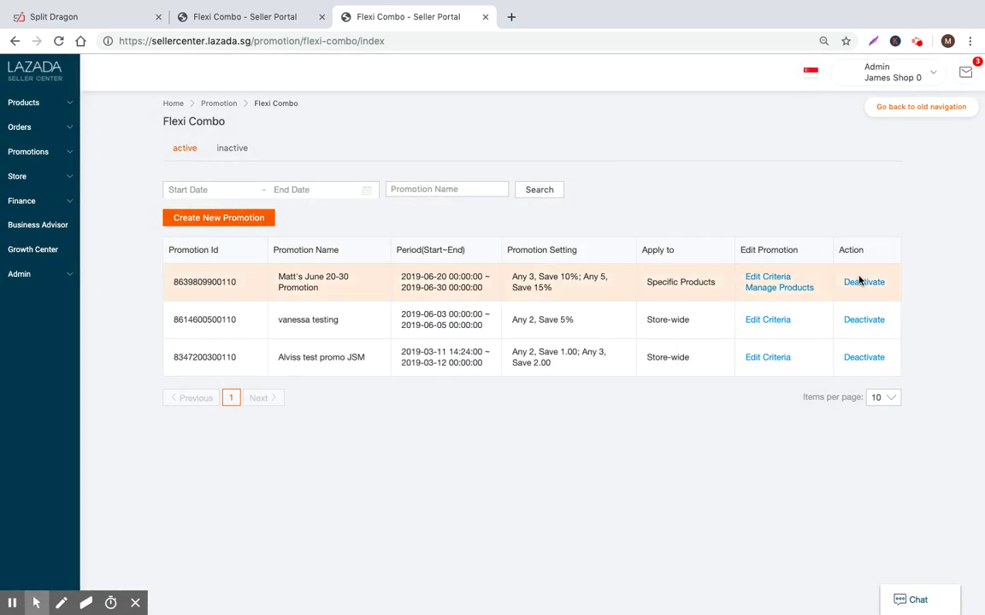
left_click(872, 284)
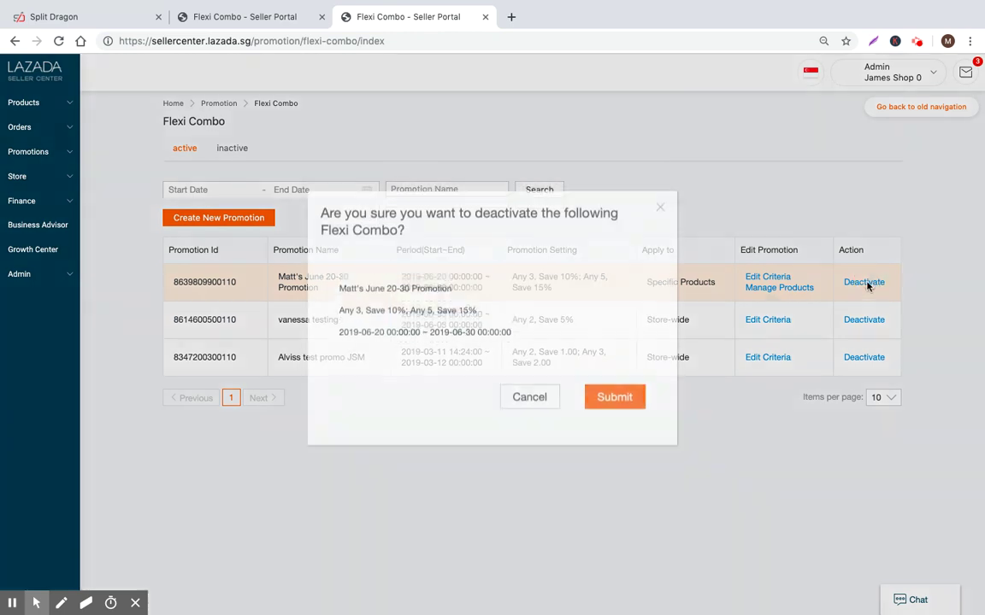
left_click(631, 414)
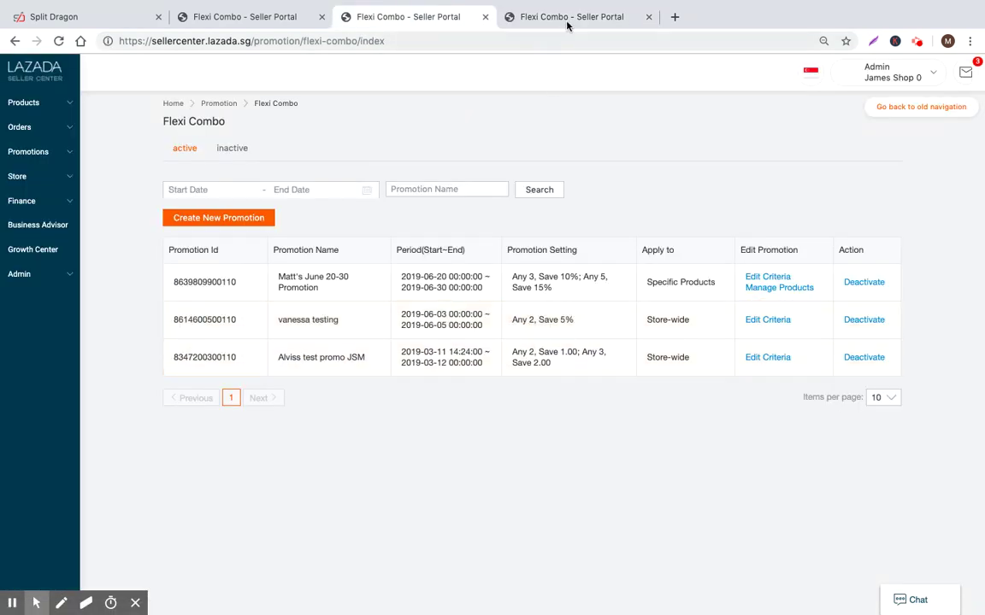
Review the editable criteria of the store-wide promotion running 2019-06-03 to 2019-06-05, and cancel the edit.
left_click(566, 19)
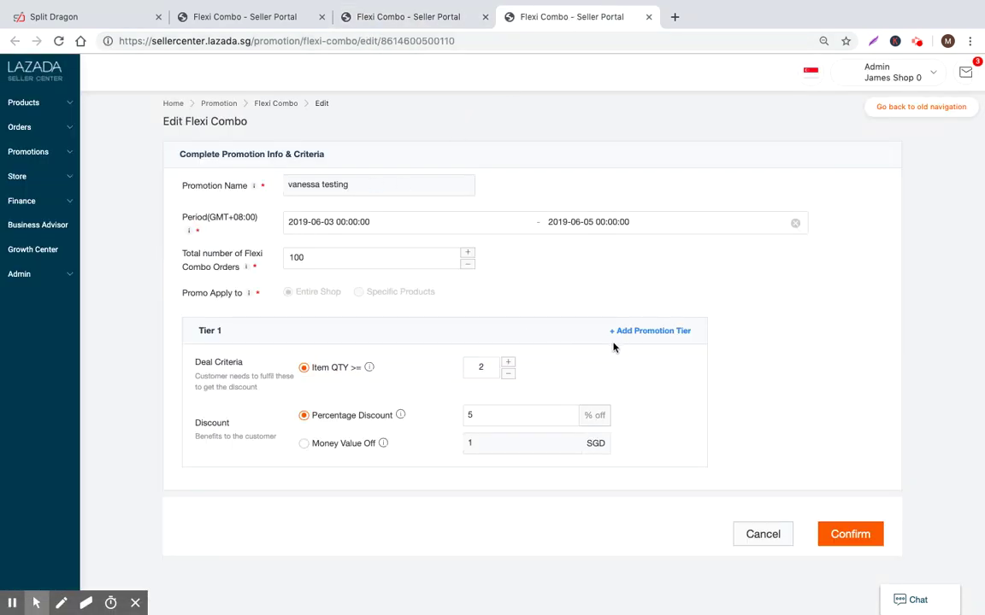
scroll(565, 312, "down", 1)
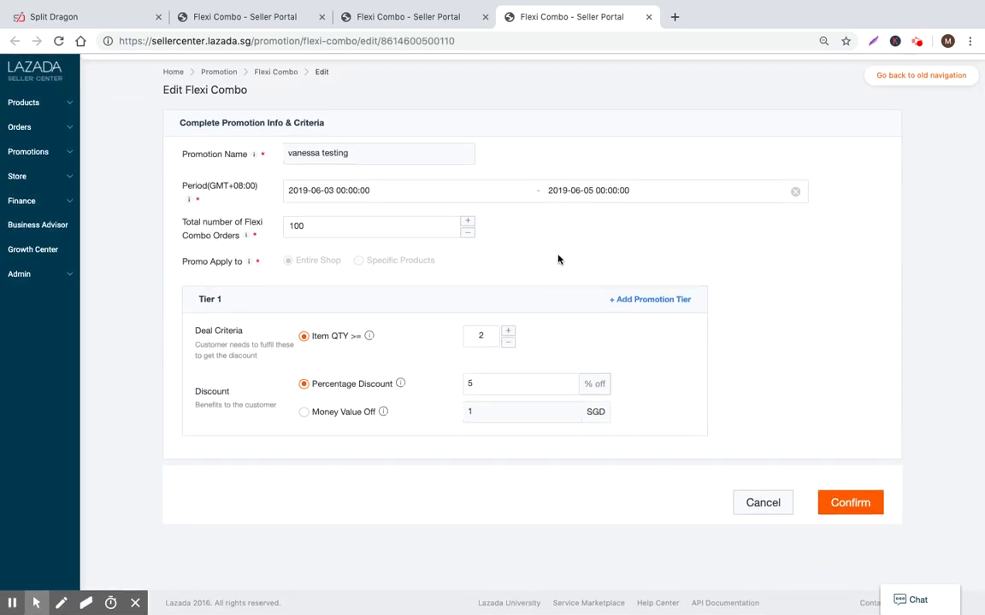
left_click_drag(250, 123, 328, 125)
left_click(328, 124)
left_click(761, 504)
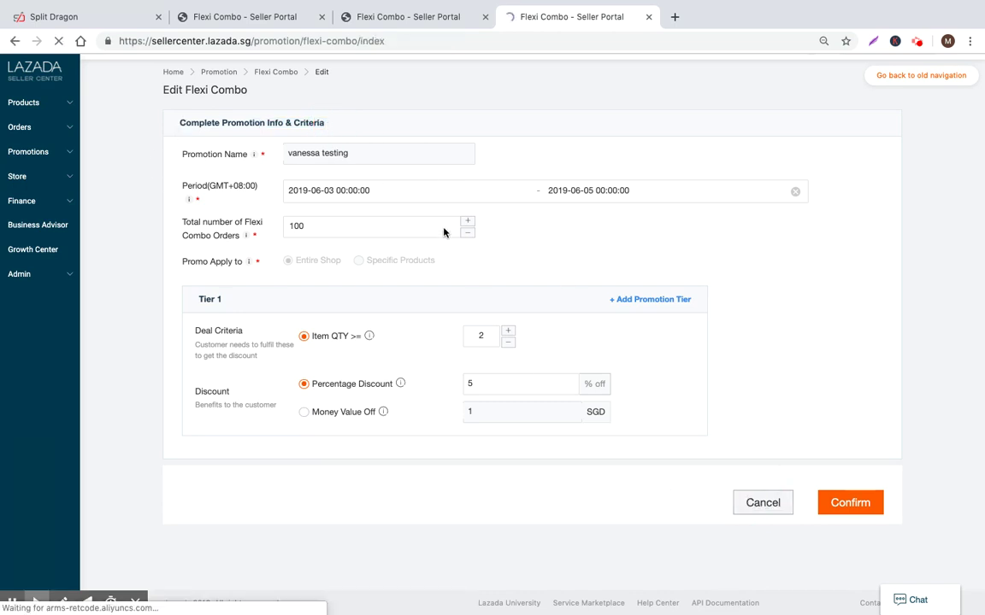